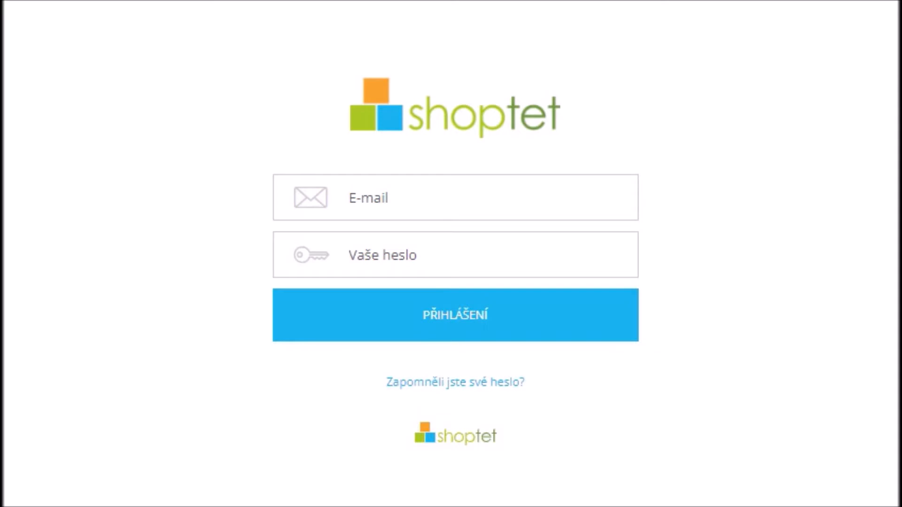
# Log into the Shoptet store administration with the account e-mail and password
pyautogui.click(485, 196)
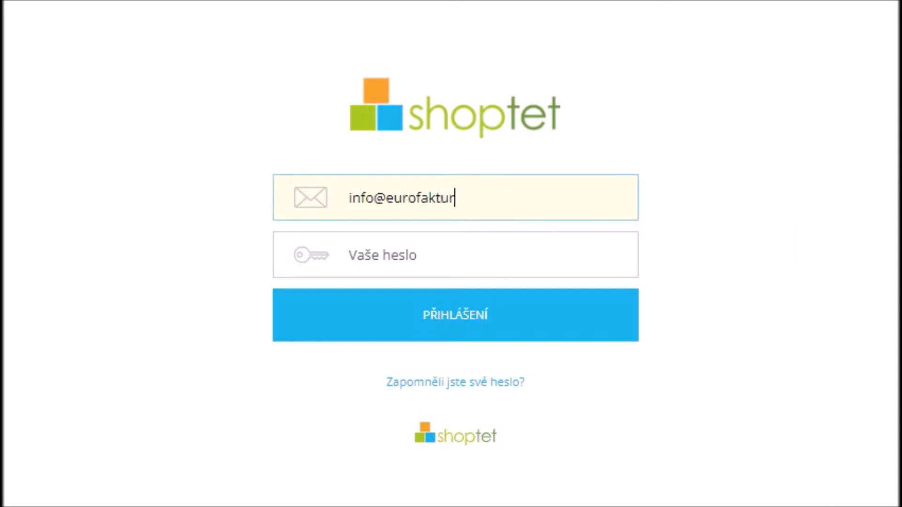
pyautogui.press('Tab')
pyautogui.write('•••••••••••')
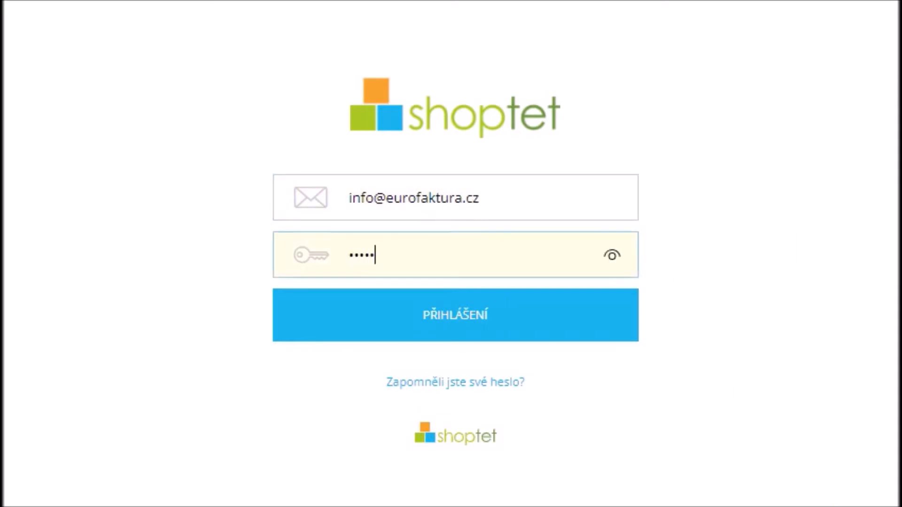
pyautogui.write('•••')
pyautogui.press('Tab')
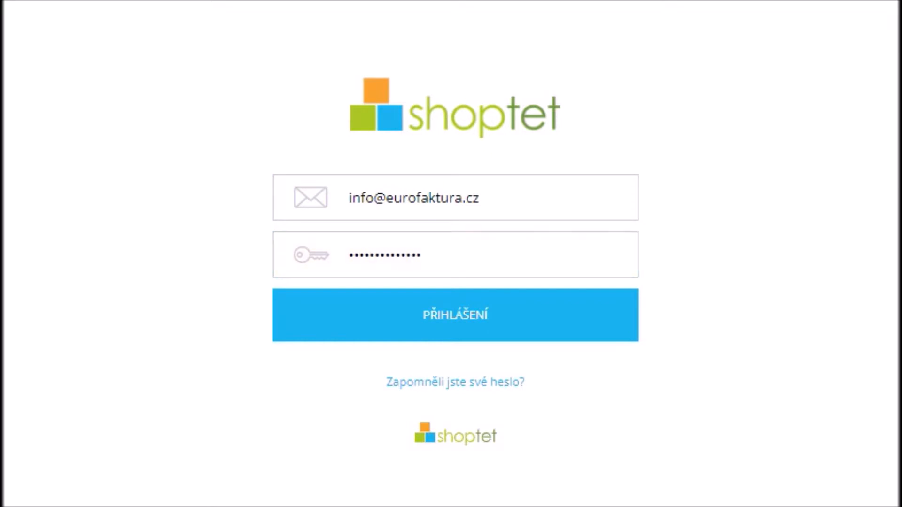
pyautogui.click(489, 328)
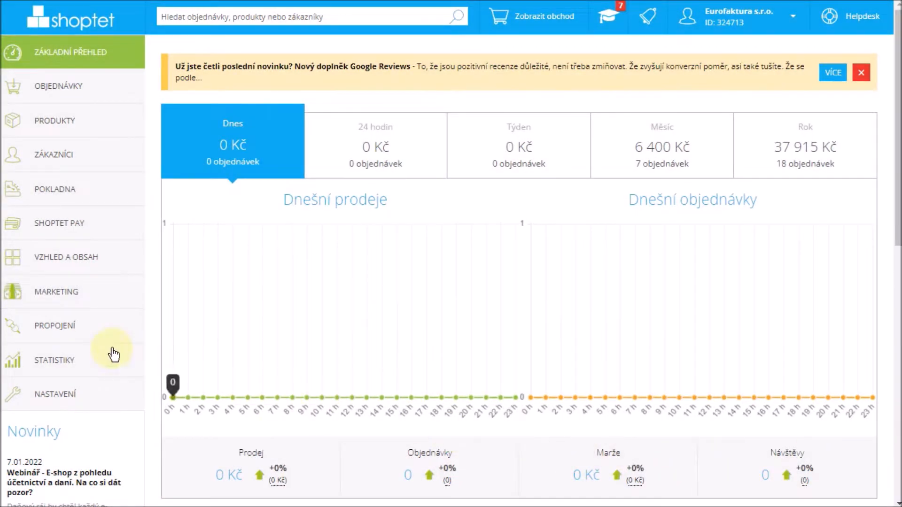
# Open Správce Doplňků from the PROPOJENÍ section of the Shoptet sidebar
pyautogui.click(67, 324)
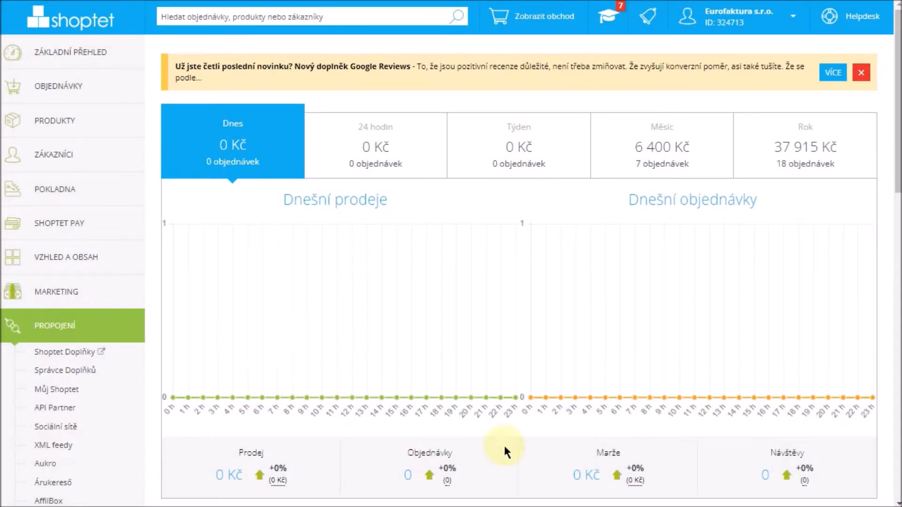
pyautogui.click(54, 371)
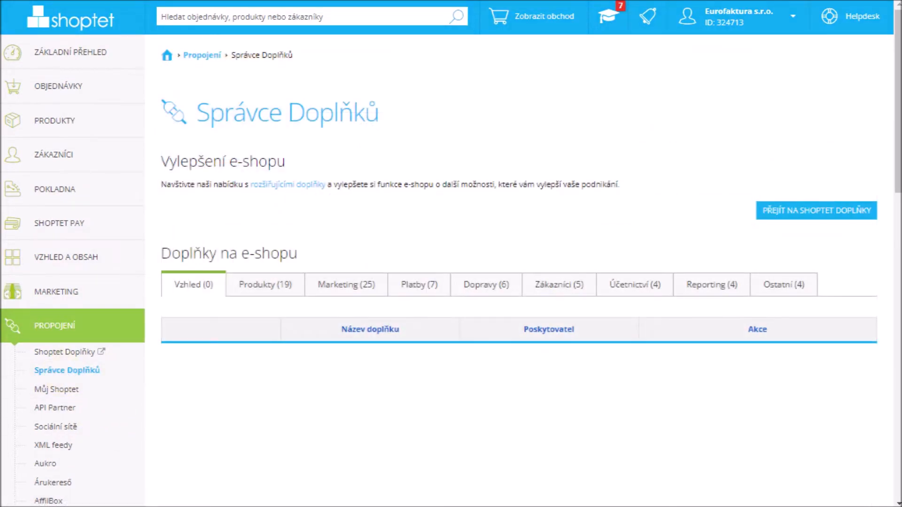
# Find 'eurofaktura' in Shoptet Doplňky and open the installed Eurofaktura add-on's settings
pyautogui.click(847, 215)
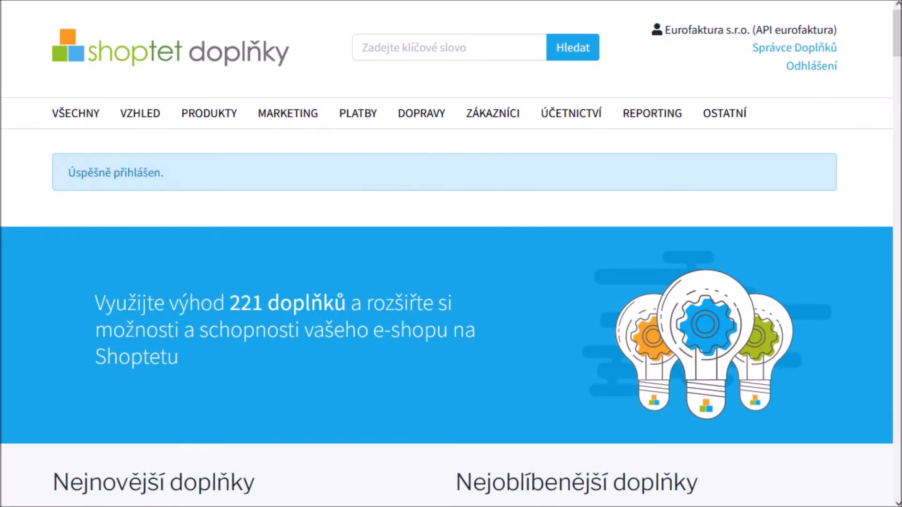
pyautogui.write('eurofaktura')
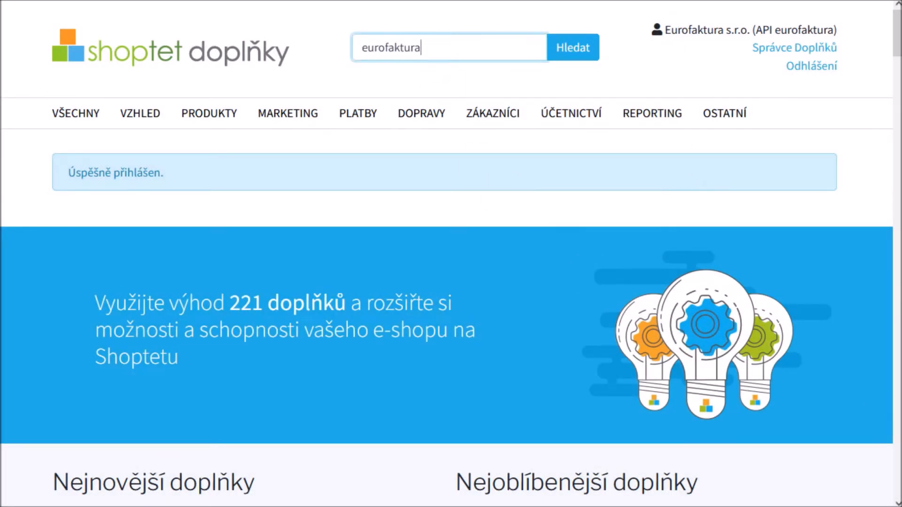
pyautogui.press('Return')
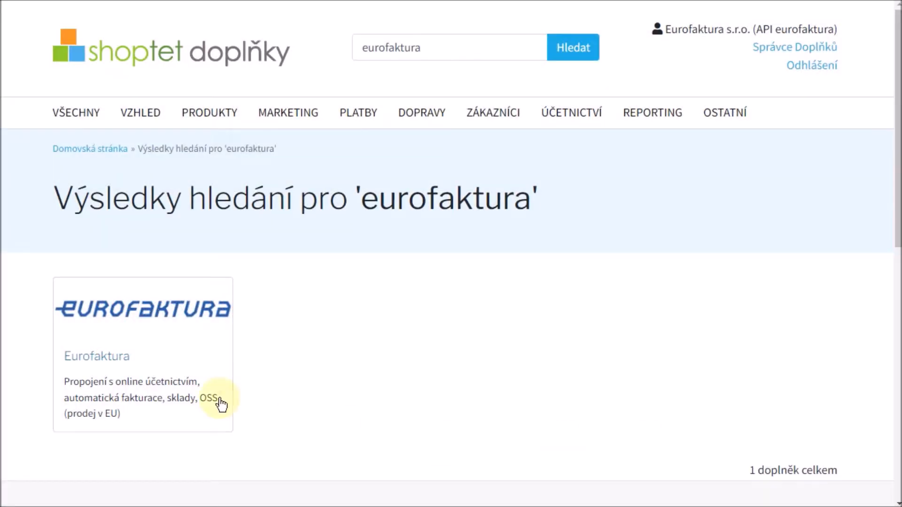
pyautogui.click(233, 404)
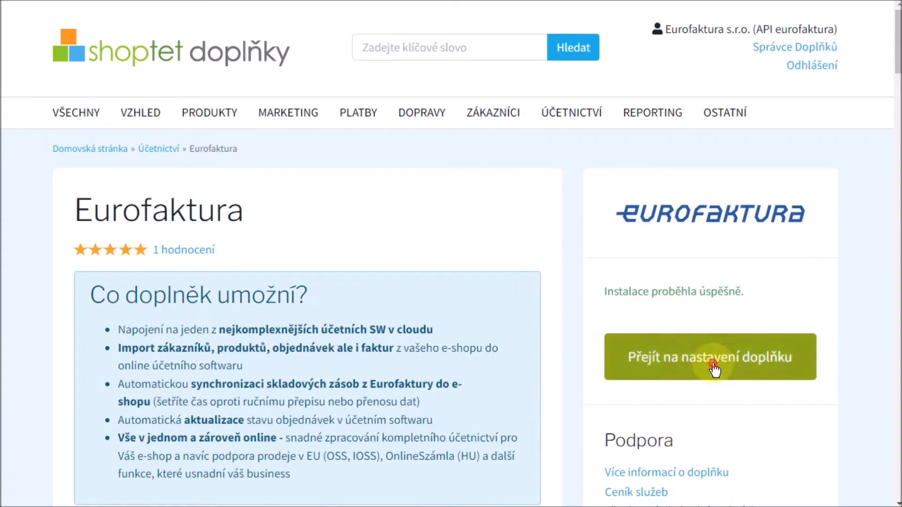
pyautogui.click(728, 367)
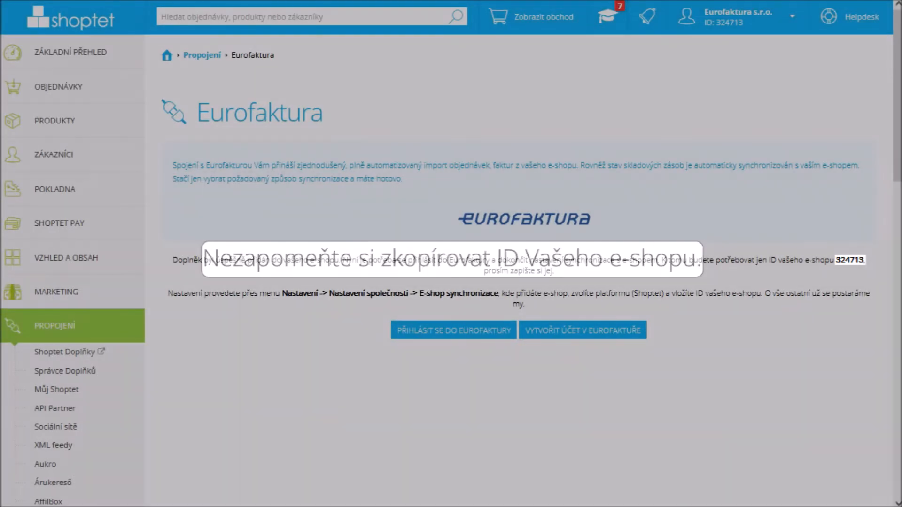
# Go from the Eurofaktura add-on page to the Eurofaktura sign-in page
pyautogui.click(460, 342)
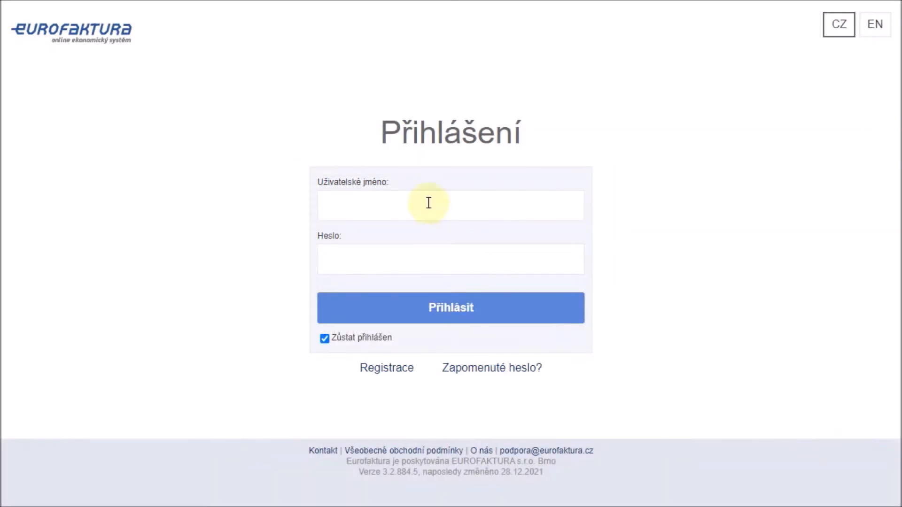
# Log into Eurofaktura with the username and password and open Nastavení společnosti
pyautogui.click(426, 201)
pyautogui.write('petr')
pyautogui.press('Tab')
pyautogui.write('•••••')
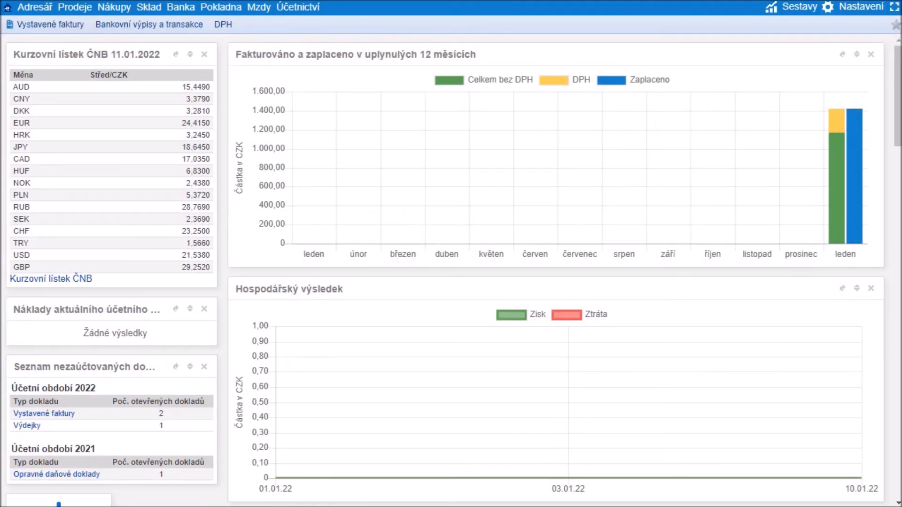
pyautogui.click(854, 15)
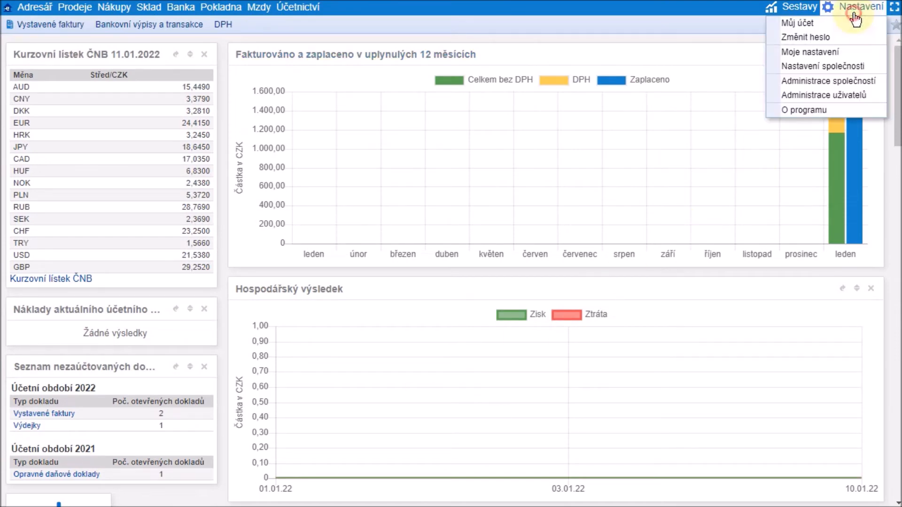
pyautogui.click(869, 67)
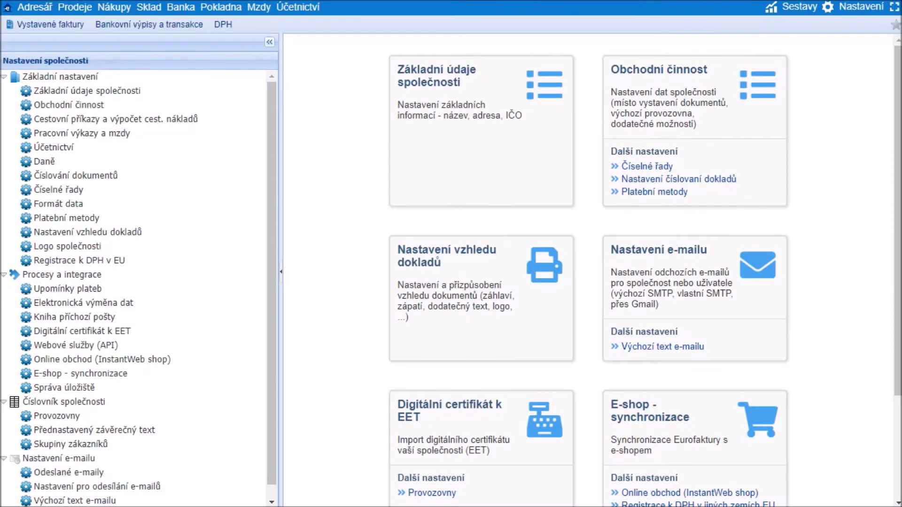
# Under E-shop - synchronizace, add a Shoptet.cz e-shop with the e-shop ID and save it
pyautogui.click(125, 378)
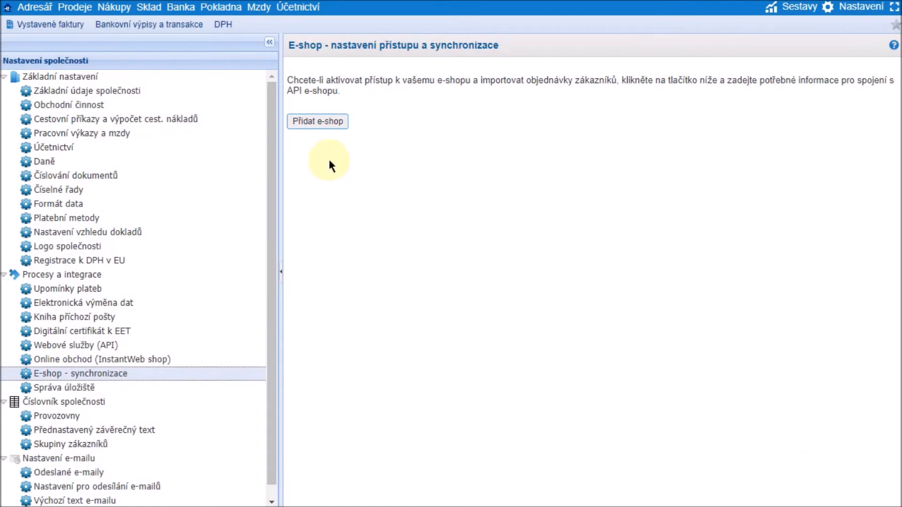
pyautogui.click(315, 123)
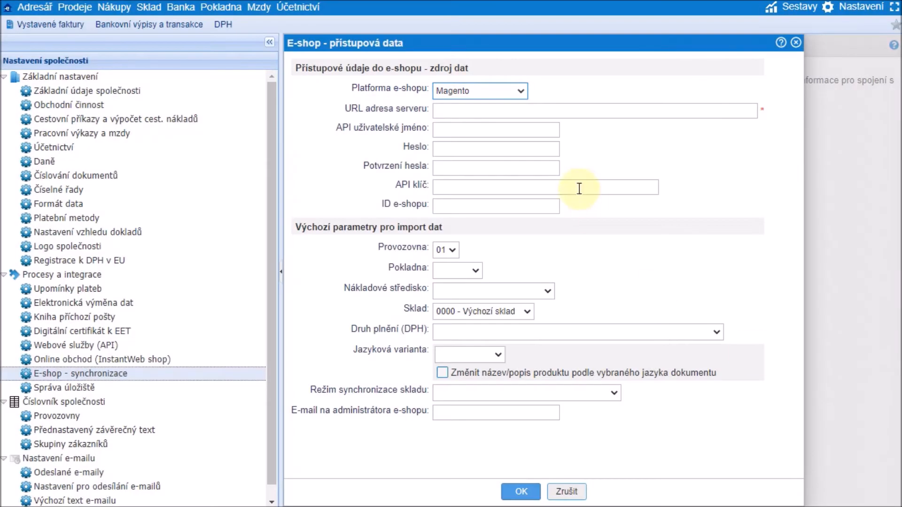
pyautogui.click(520, 91)
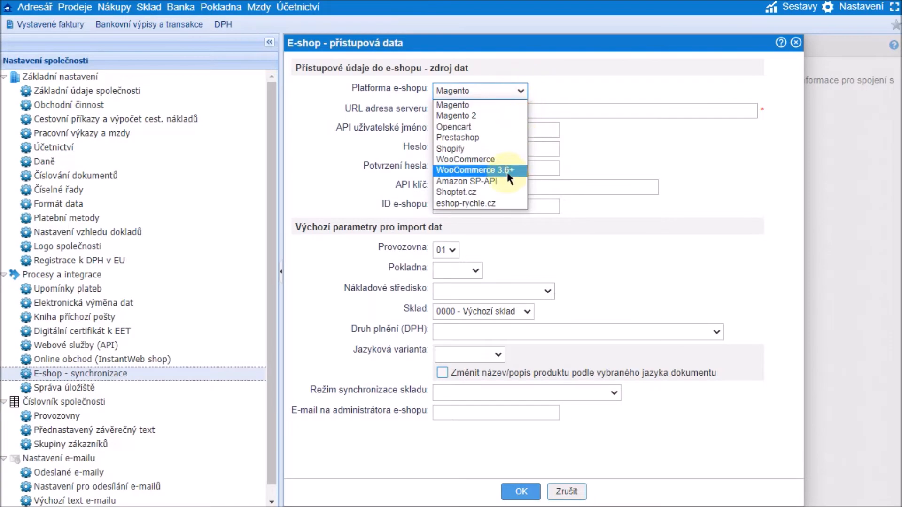
pyautogui.click(506, 192)
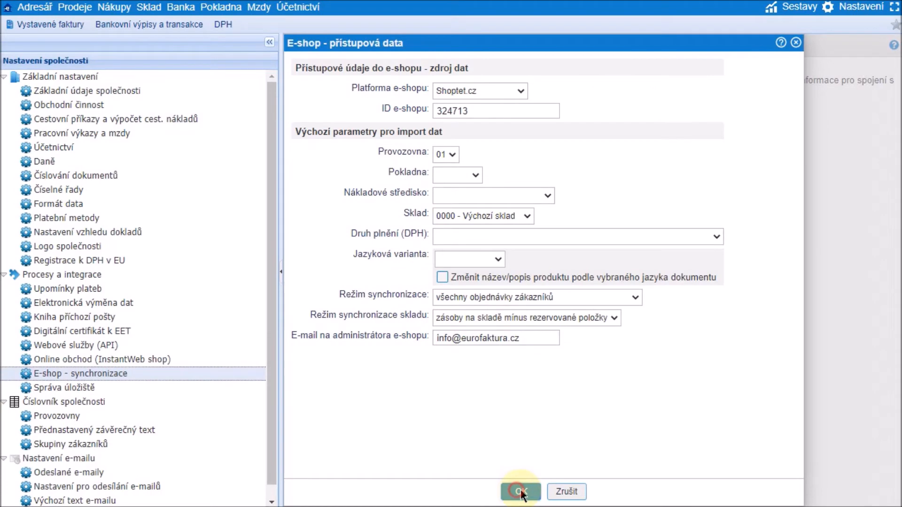
pyautogui.click(520, 491)
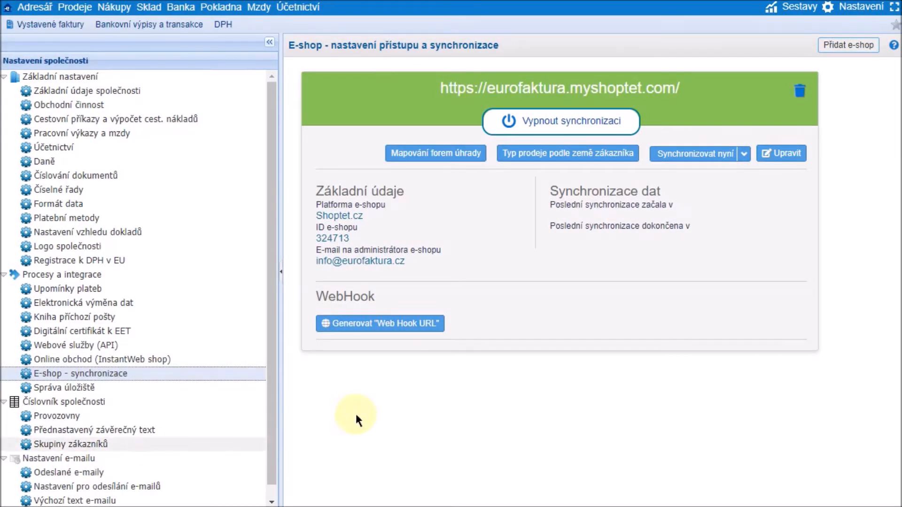
# Set the Shoptet connection to invoice after payment and send invoices after order completion
pyautogui.click(767, 154)
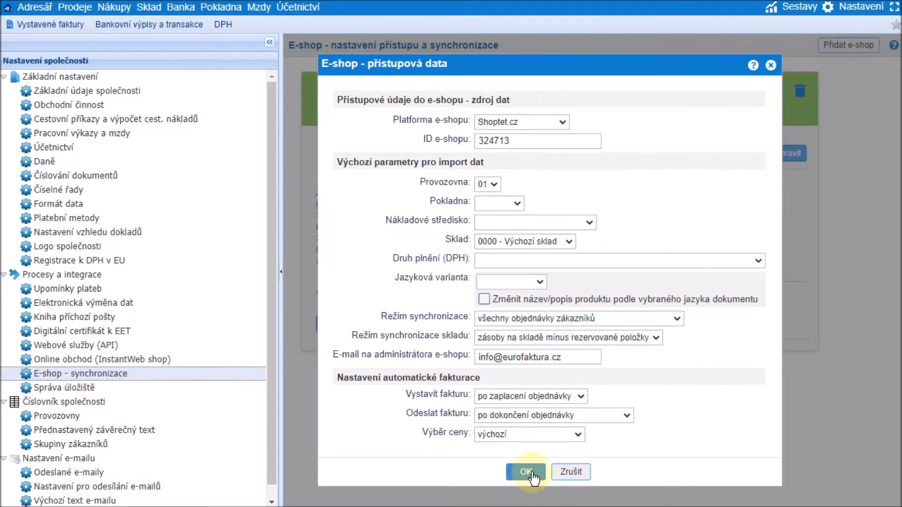
pyautogui.click(524, 471)
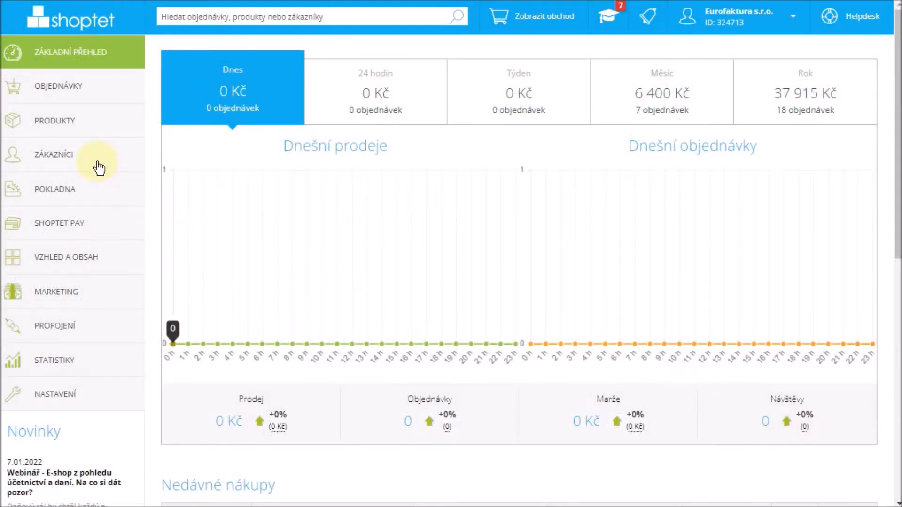
pyautogui.click(59, 86)
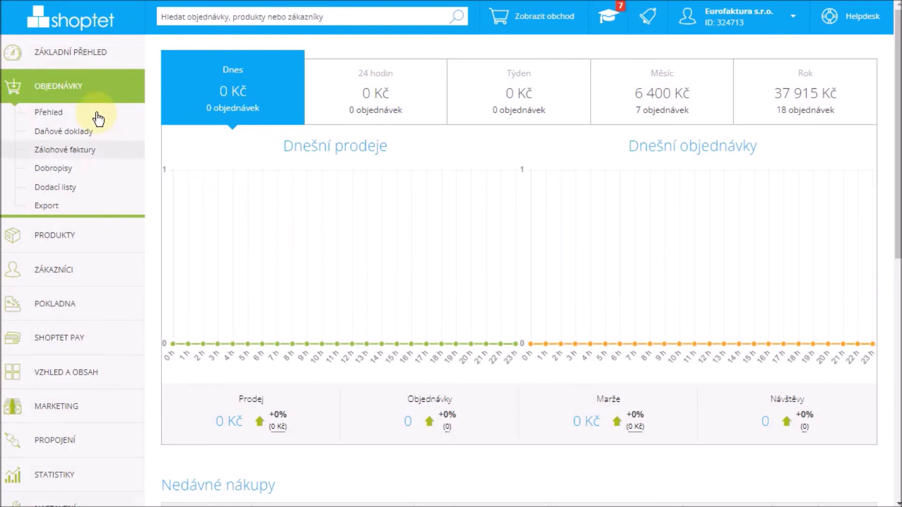
pyautogui.click(47, 113)
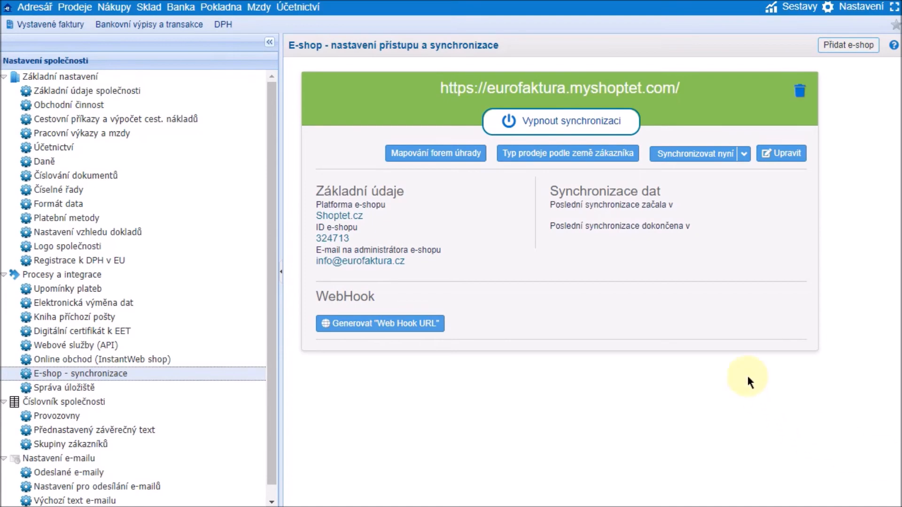
# Run Synchronizovat nyní for orders from 01.01.2022 onward
pyautogui.click(704, 155)
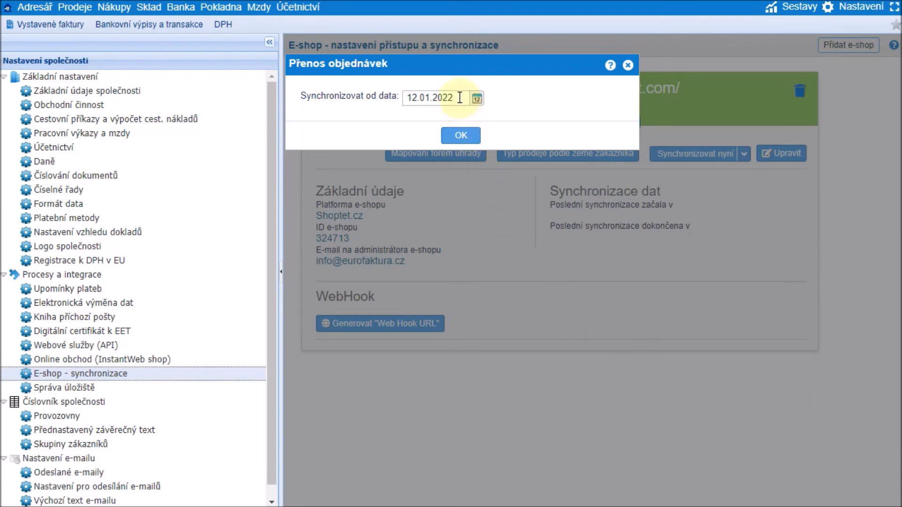
pyautogui.click(461, 98)
pyautogui.write('010122')
pyautogui.click(460, 136)
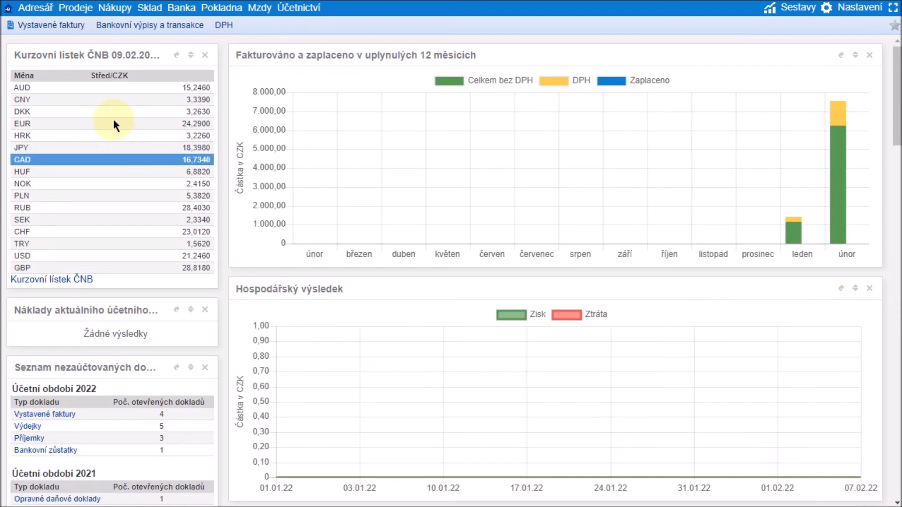
# Open Prodeje > Objednávky zákazníků and view the earliest order, dated 03.01.22
pyautogui.click(81, 11)
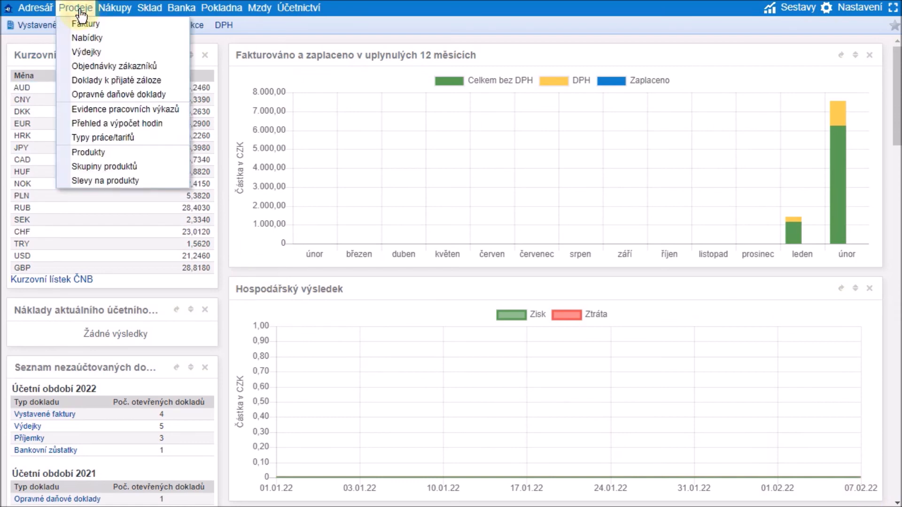
pyautogui.click(169, 69)
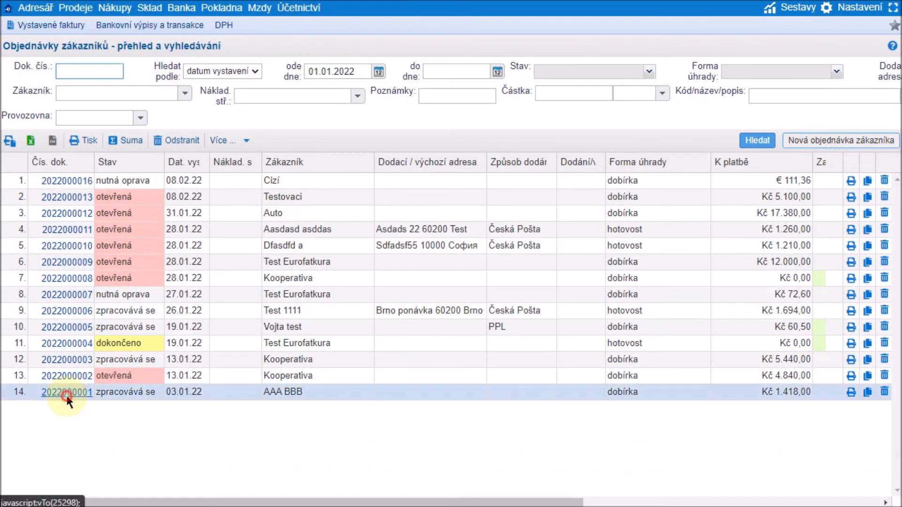
pyautogui.click(66, 393)
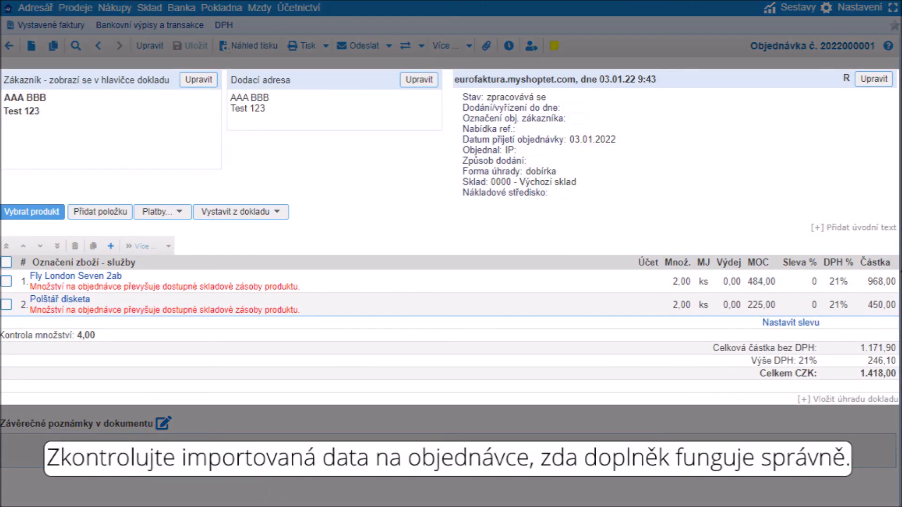